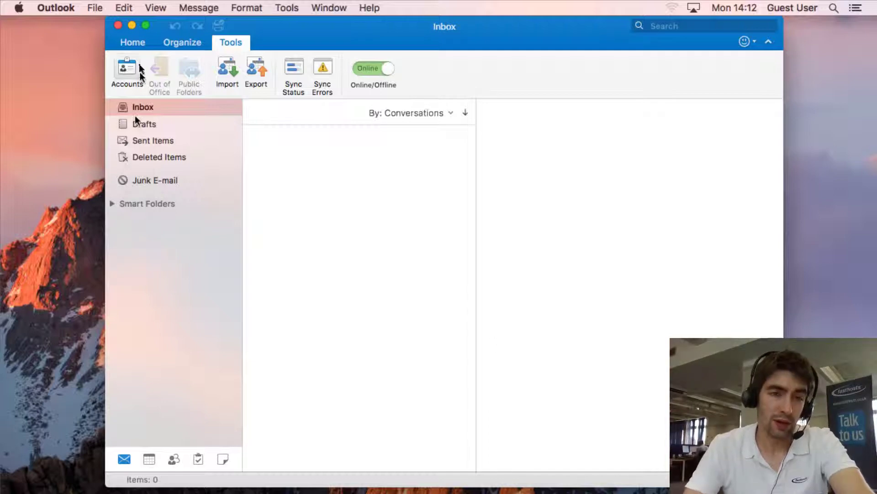
Go from the Home tab back to the Tools tab to reach Accounts.
click(131, 43)
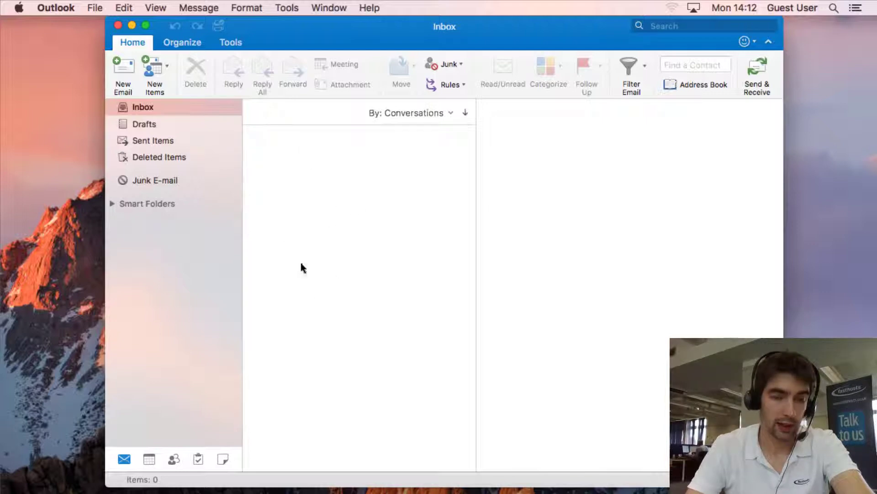
click(234, 43)
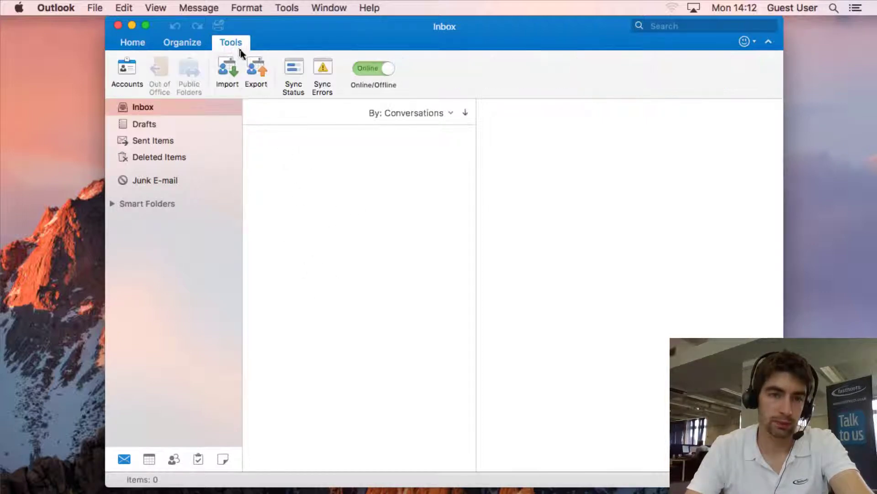
Start a new Exchange account and enter the mailbox's e-mail address.
click(128, 69)
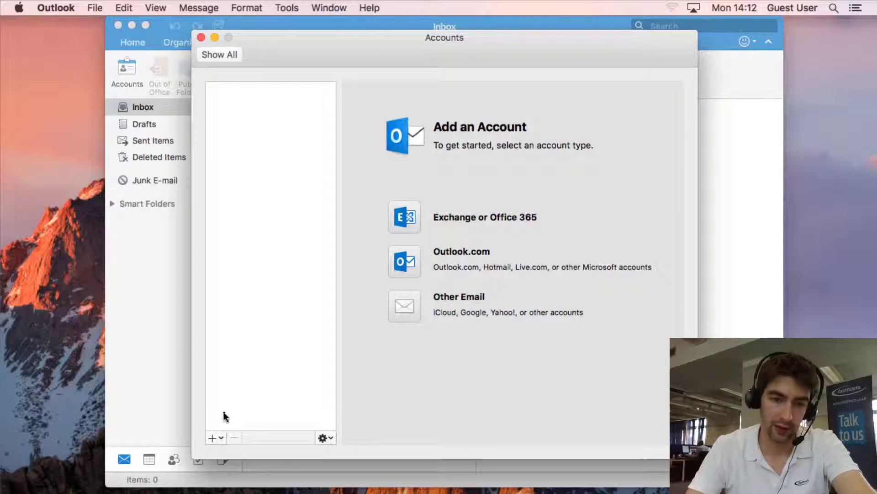
click(221, 438)
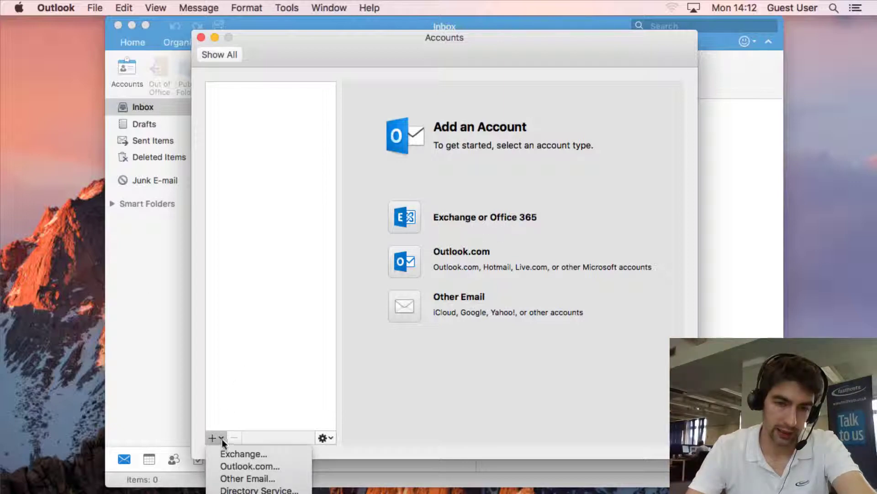
click(240, 454)
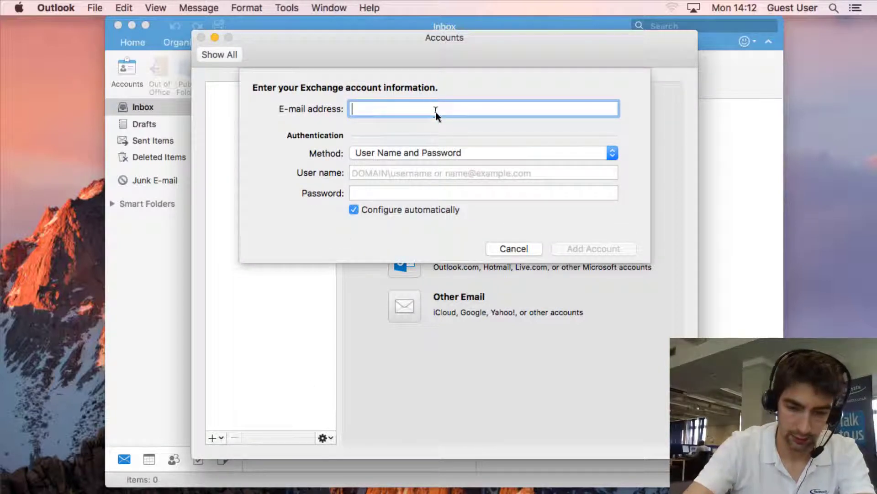
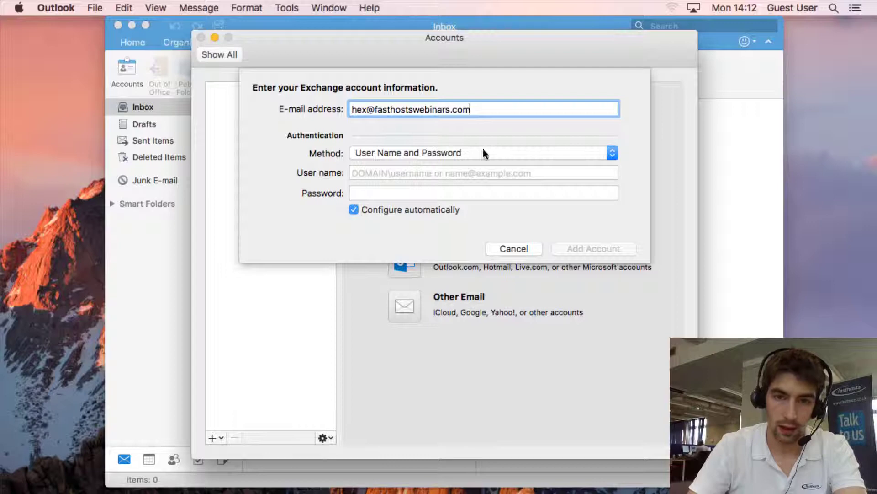
Enter the same address as user name, fixing the domain typo, then the password.
click(470, 175)
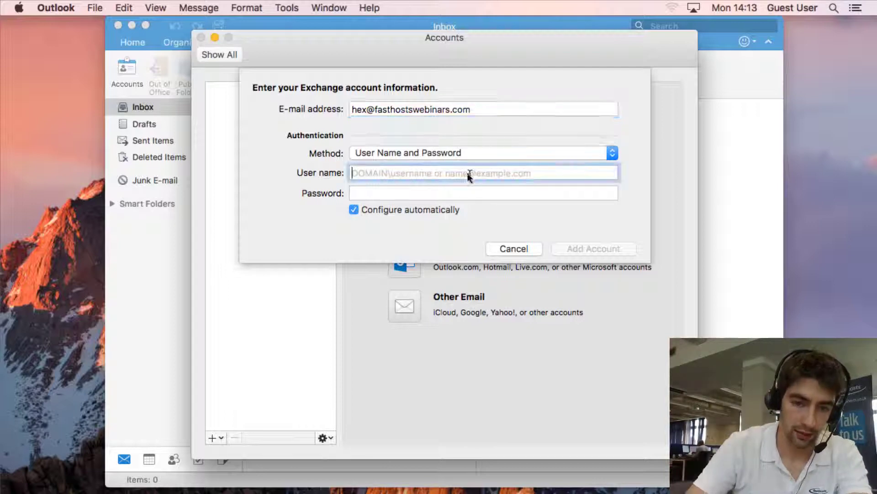
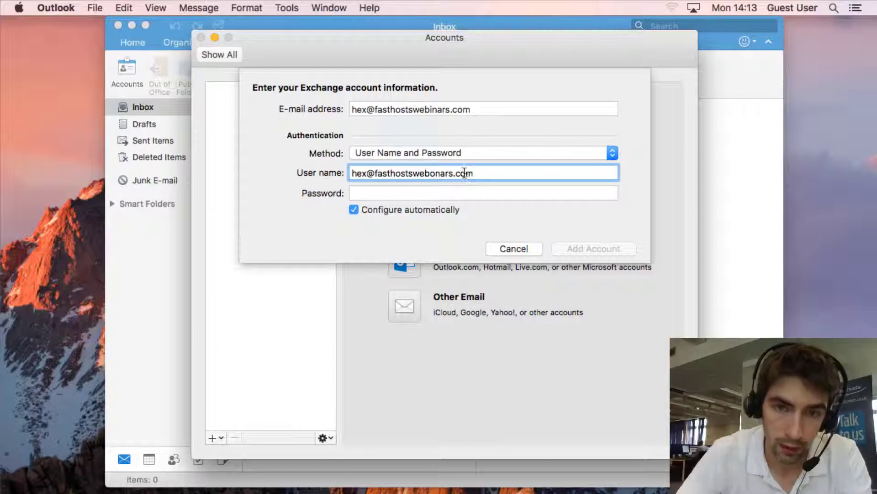
key(Left)
key(Left)
key(Left)
key(Left)
key(Left)
key(Left)
key(Left)
key(Left)
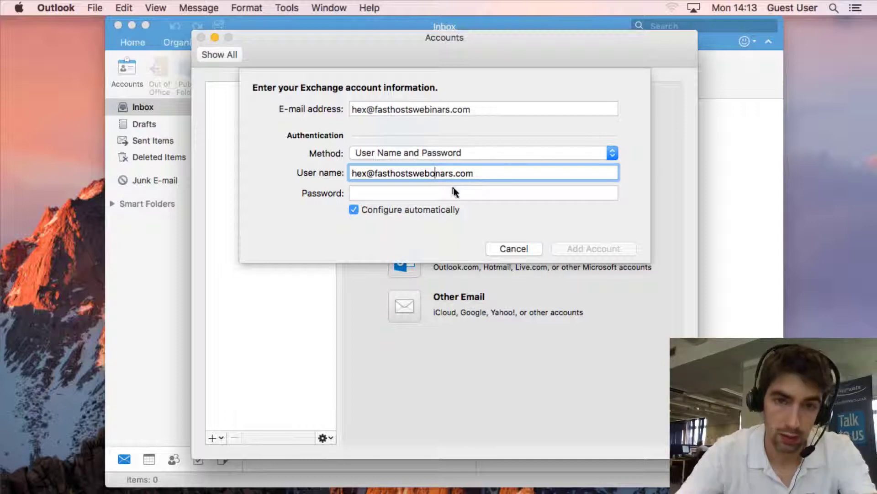
key(BackSpace)
text(i)
click(448, 192)
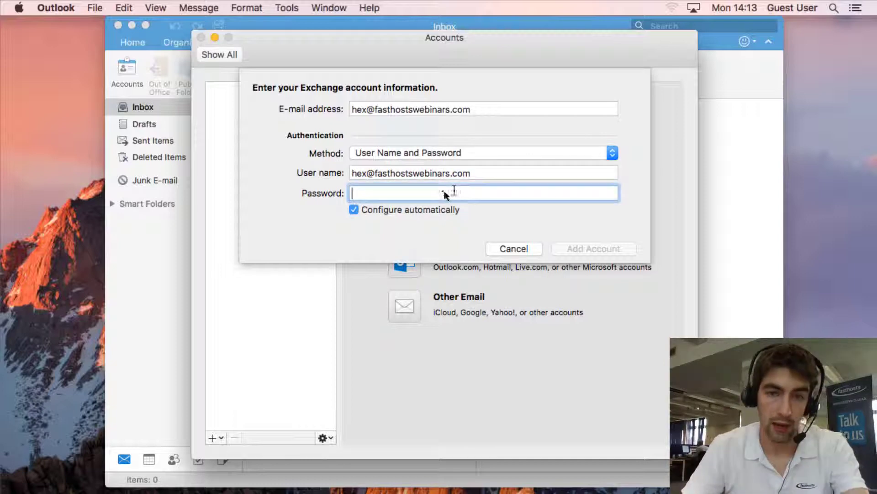
text(••••)
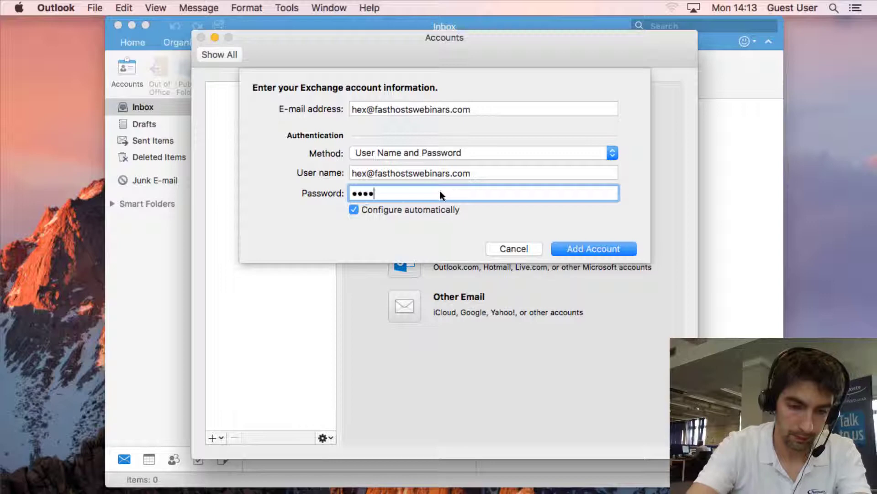
text(•••••••)
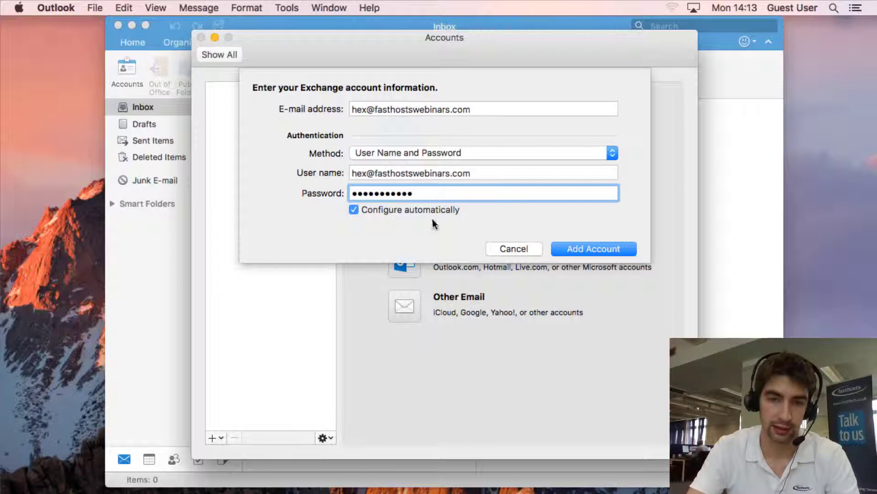
Add the account and permanently allow the redirected server to configure it.
click(589, 249)
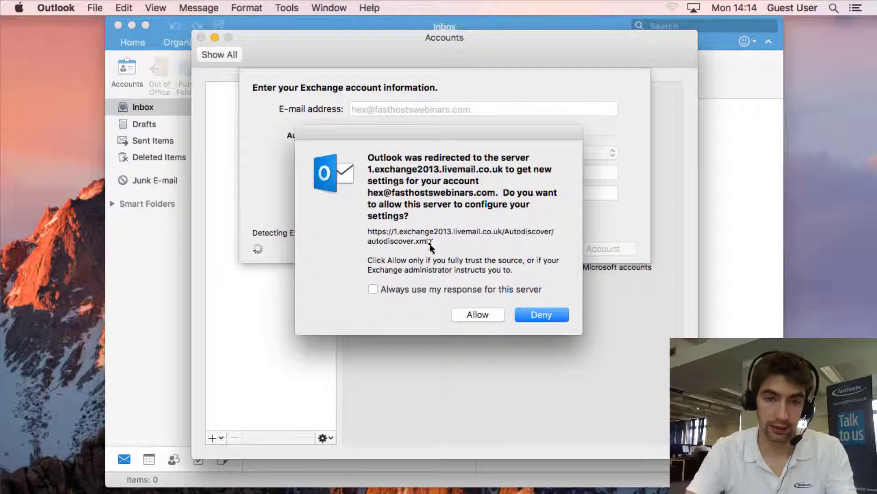
click(374, 289)
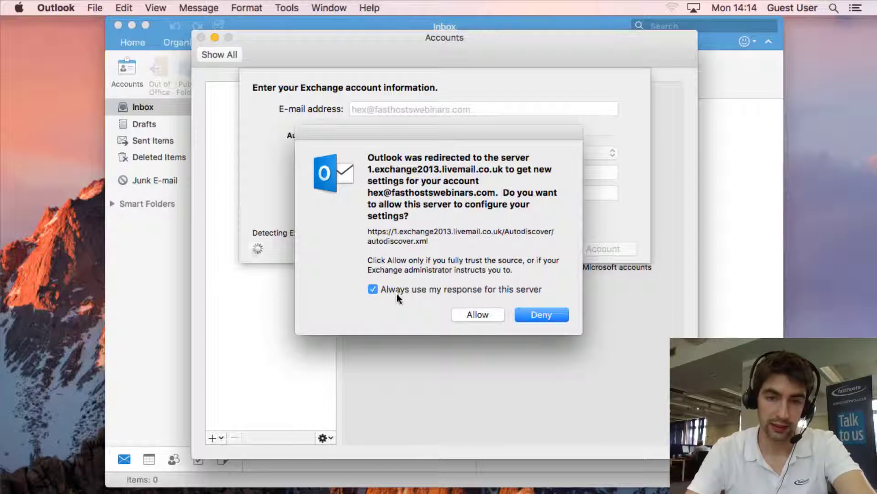
click(486, 316)
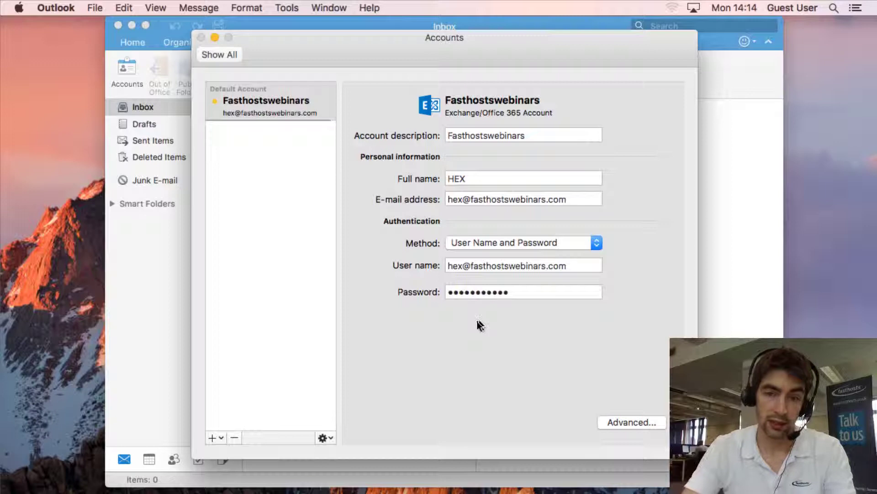
Close the Accounts window and view the new mailbox's Inbox with its test message.
key(super+w)
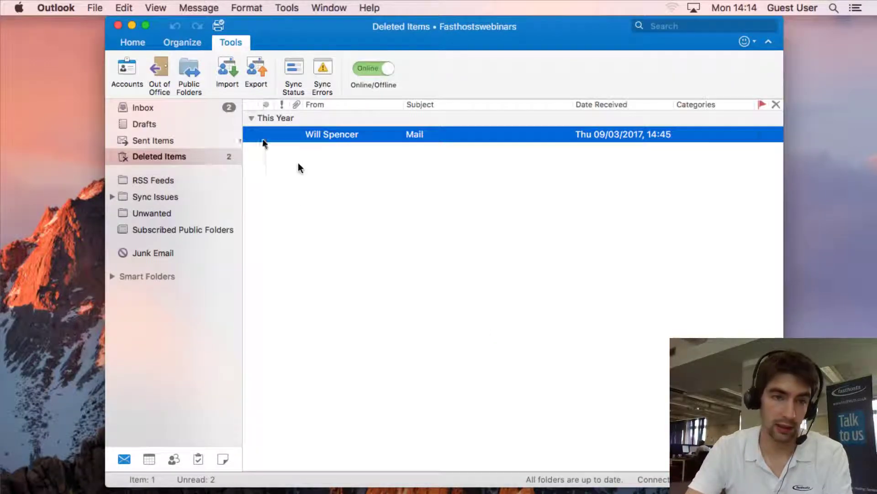
click(147, 108)
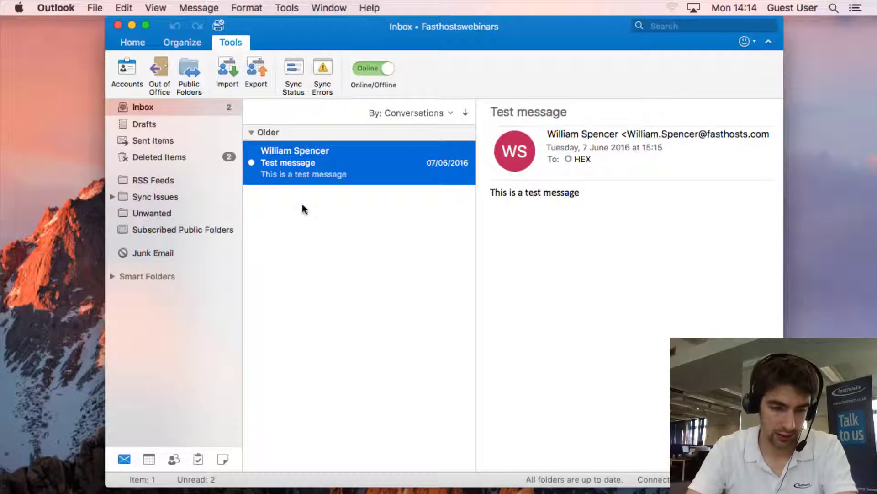
In the browser's Fasthosts Control Panel, go to Manage Domain Names and open fasthostswebinars.com's DNS.
key(super)
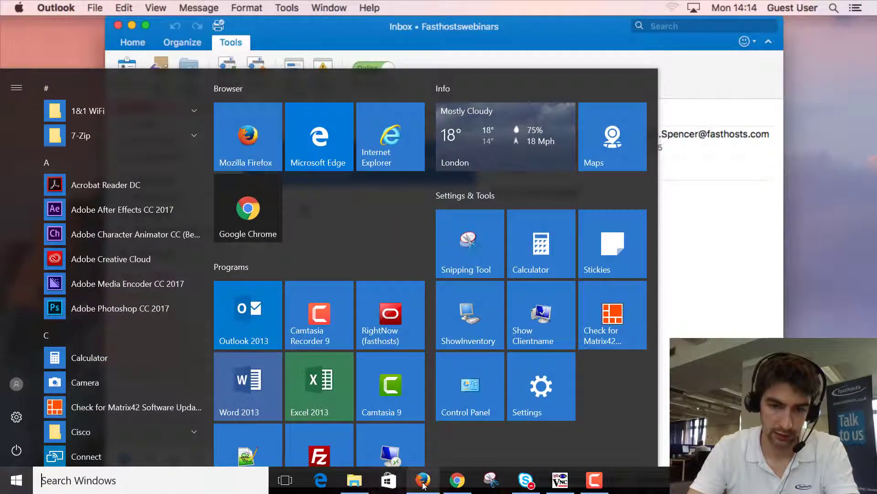
click(424, 481)
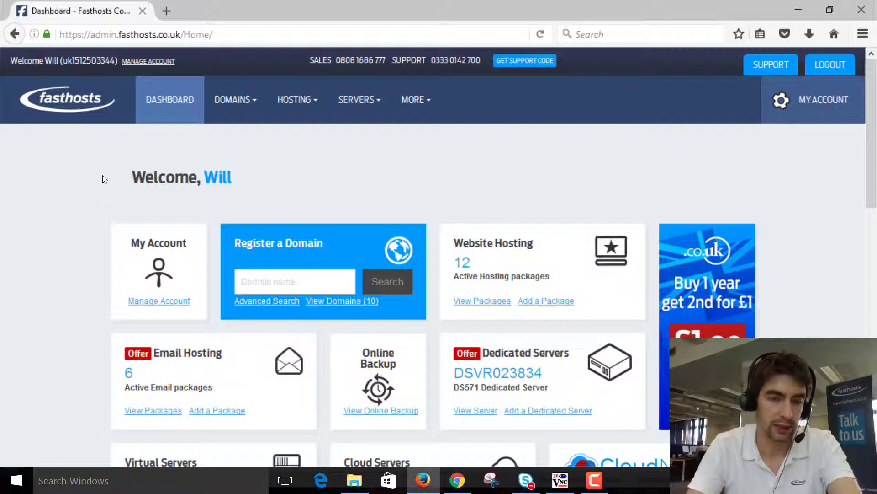
mouse_move(244, 98)
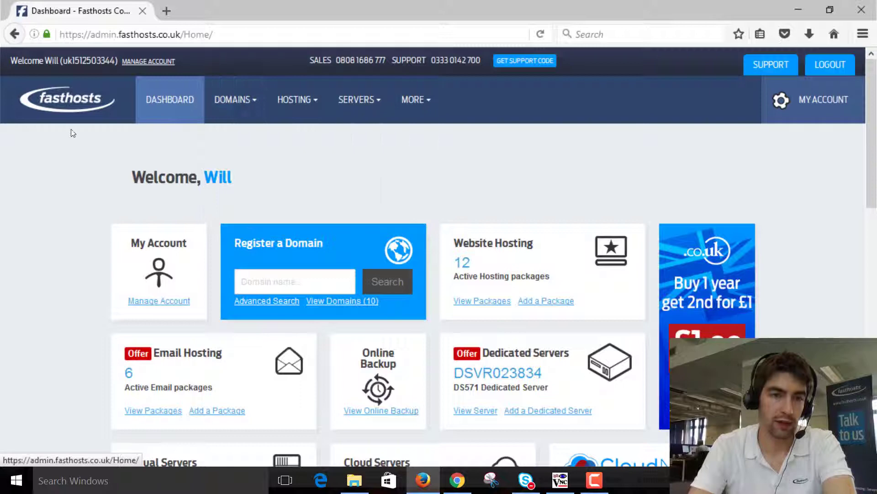
click(250, 163)
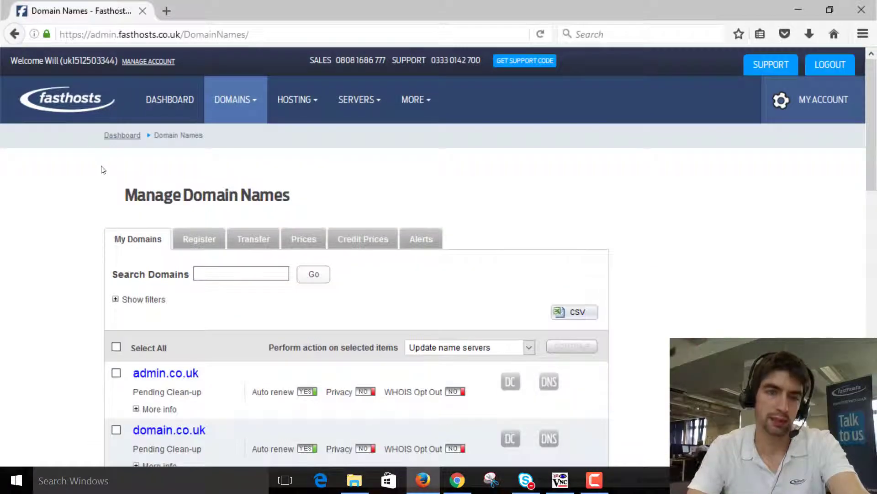
scroll(104, 169, down, 2)
scroll(104, 169, down, 7)
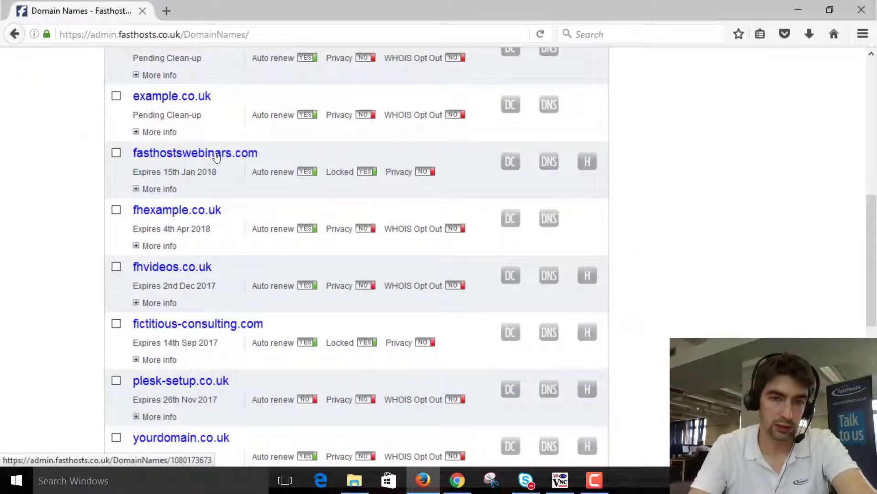
click(556, 171)
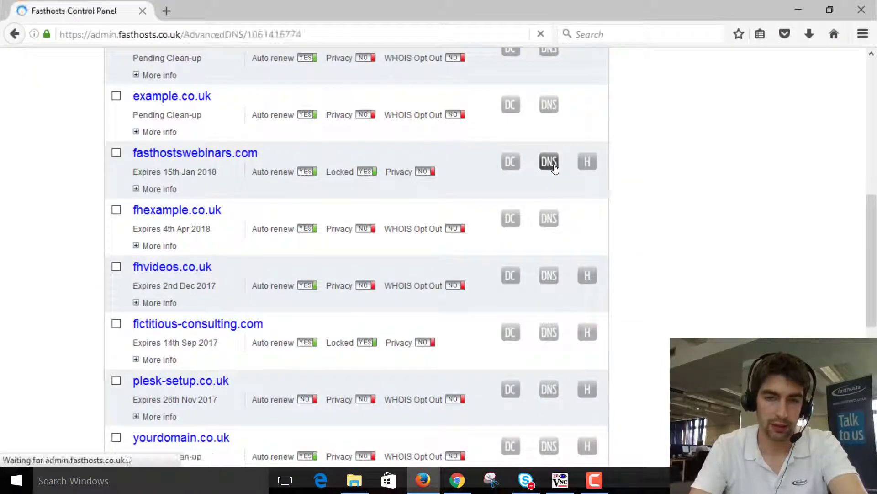
Scroll to the CNAME records and highlight the autodiscover target autodiscover.1.exchange2013.livemail.co.uk.
scroll(294, 180, down, 15)
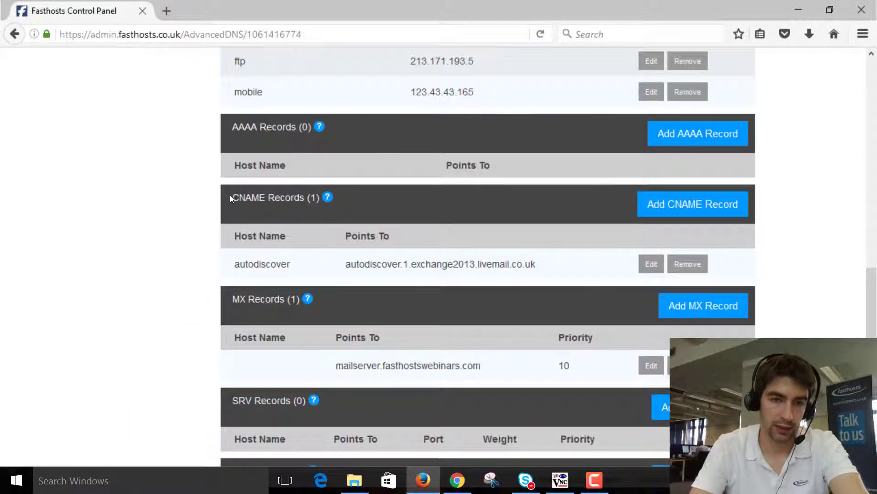
drag(230, 199, 301, 202)
click(227, 268)
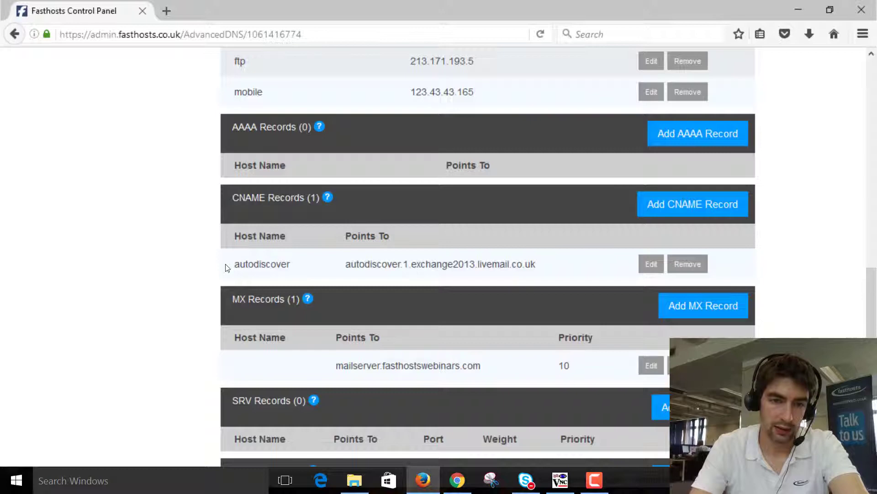
drag(239, 264, 550, 269)
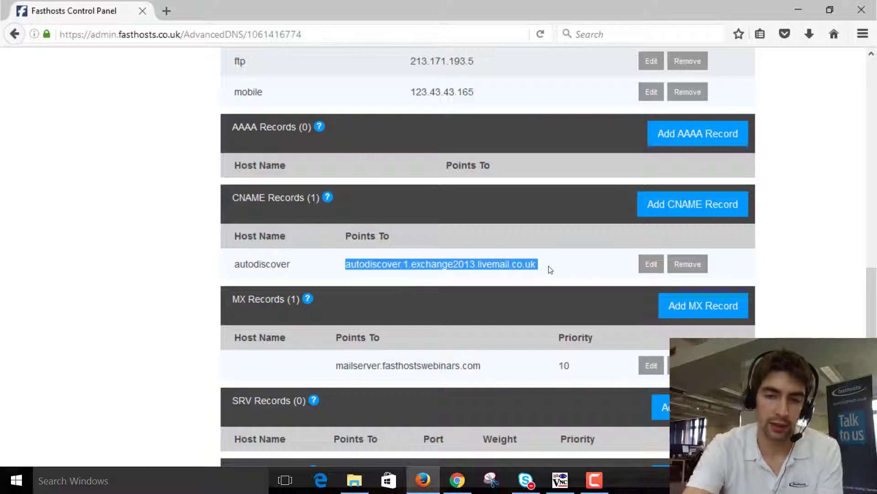
click(367, 181)
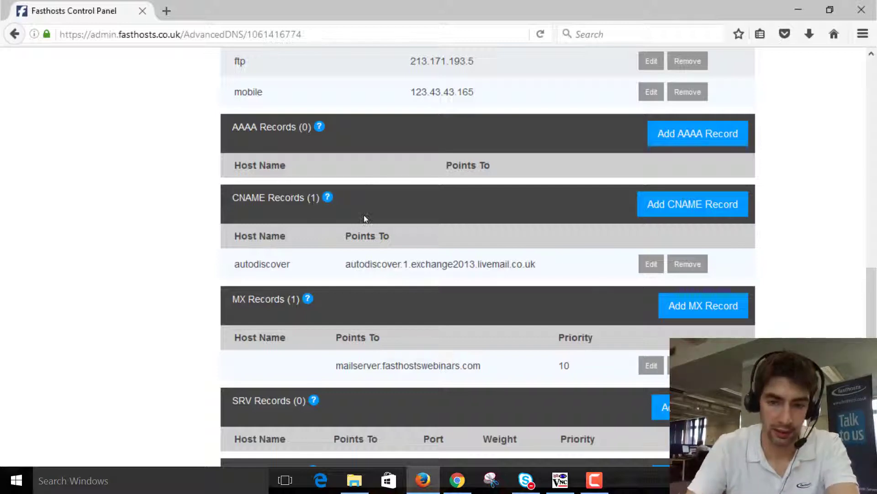
Back on the Mac, delete the existing Fasthostswebinars account from Accounts.
click(559, 480)
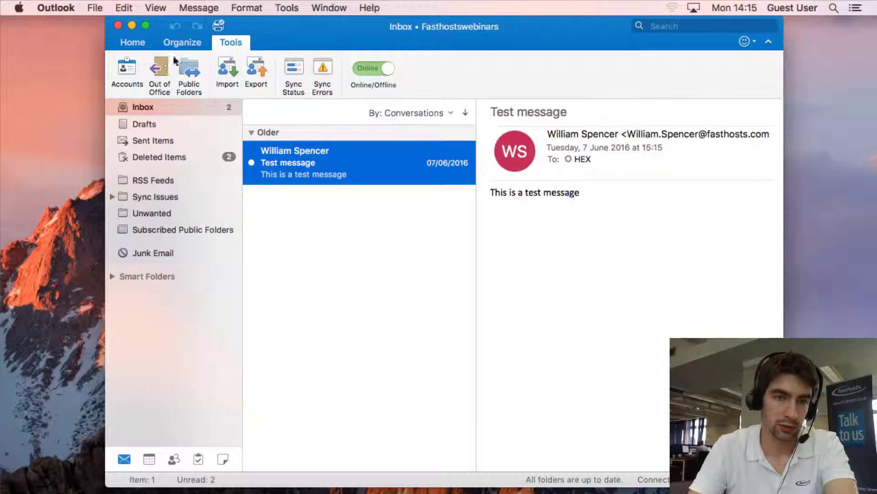
click(126, 68)
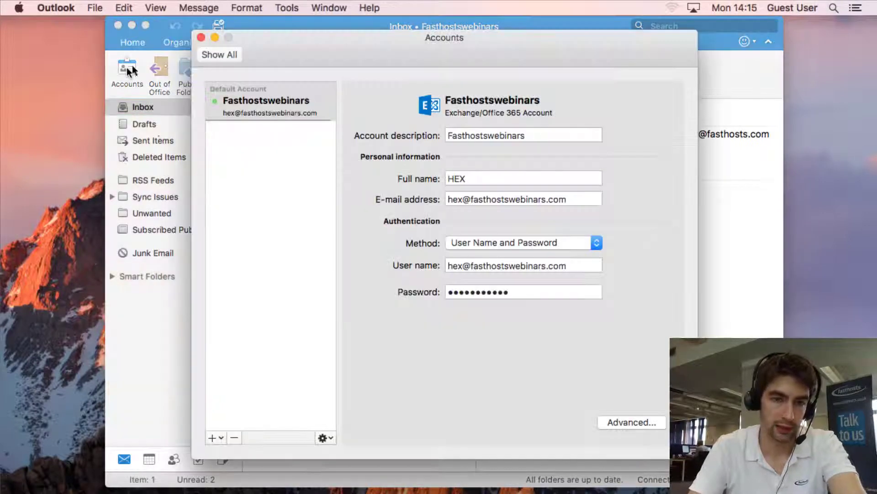
click(235, 438)
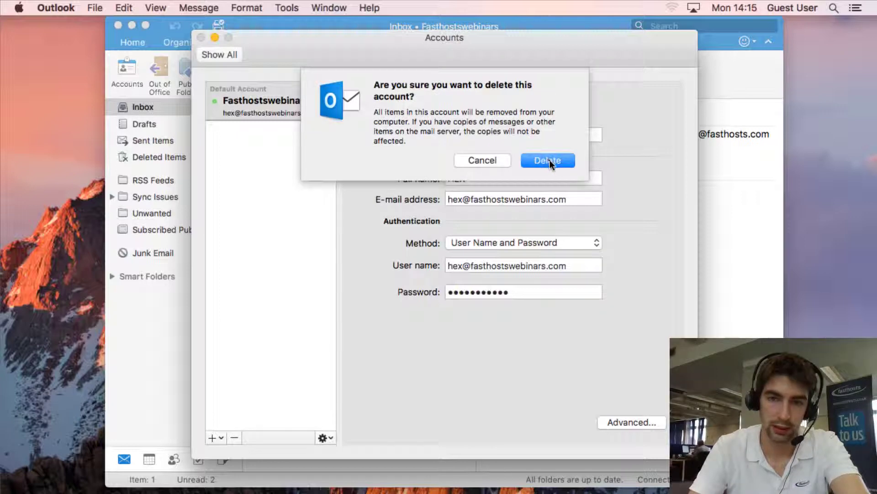
click(548, 160)
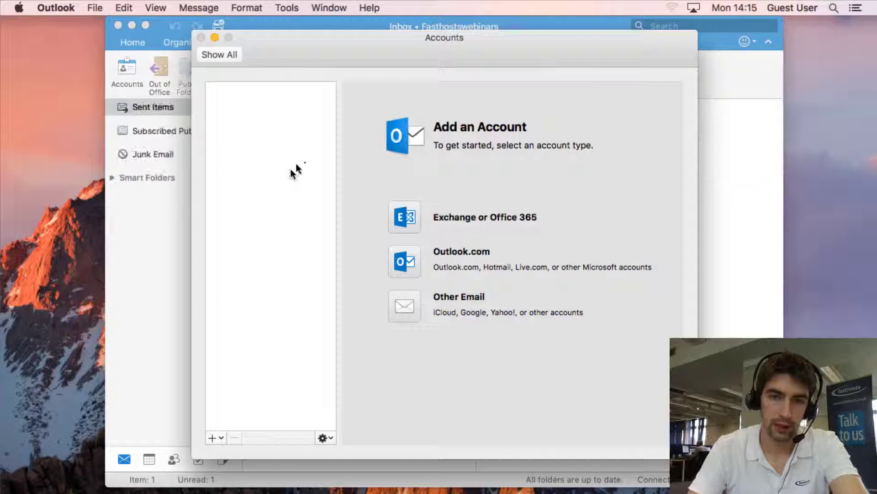
Start an Exchange or Office 365 account and enter the mailbox's e-mail address, fixing its typo.
click(405, 224)
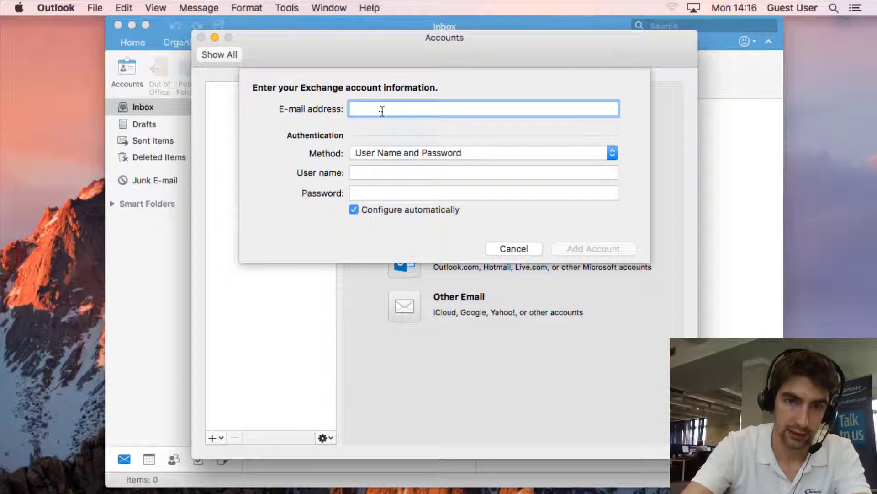
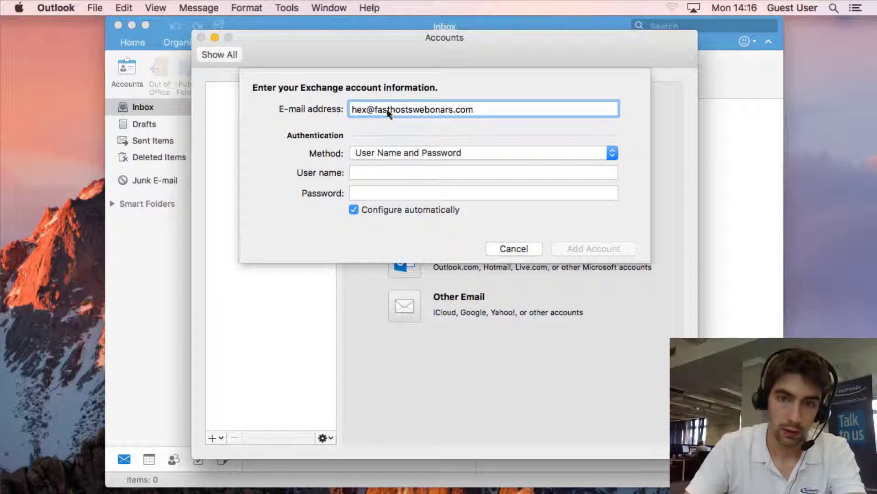
click(437, 111)
key(BackSpace)
text(i)
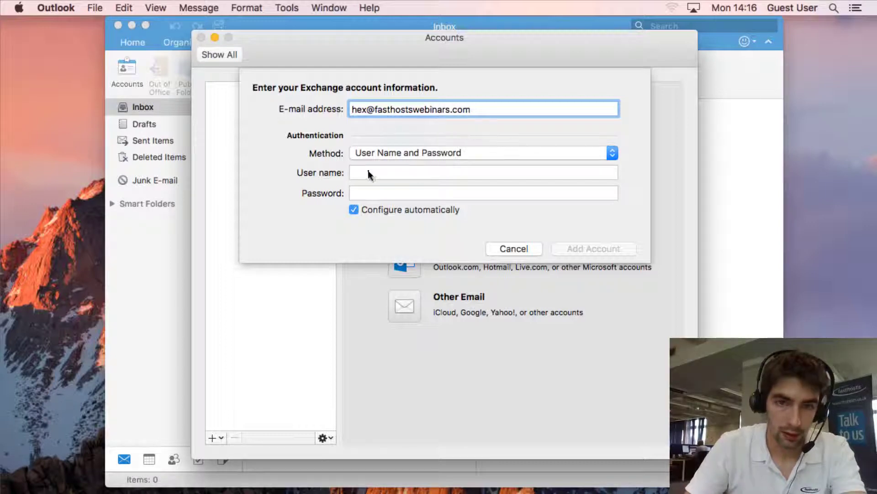
Enter the matching address as user name and the account password.
click(374, 173)
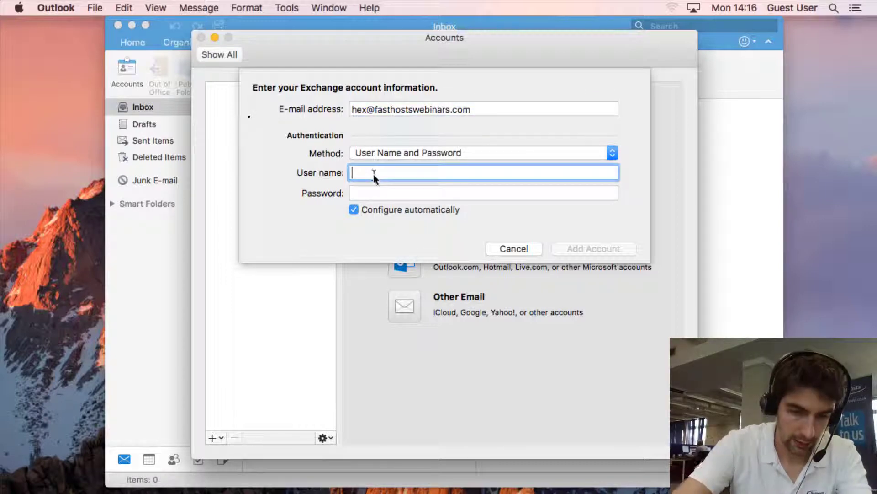
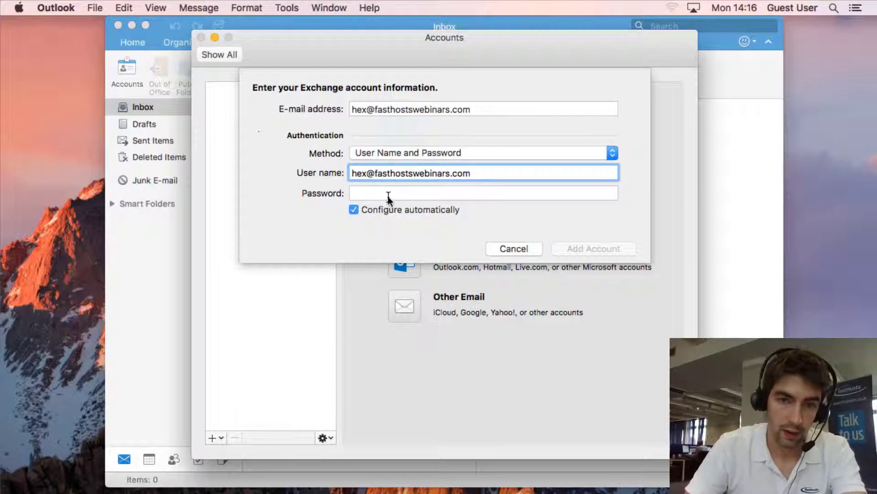
click(389, 196)
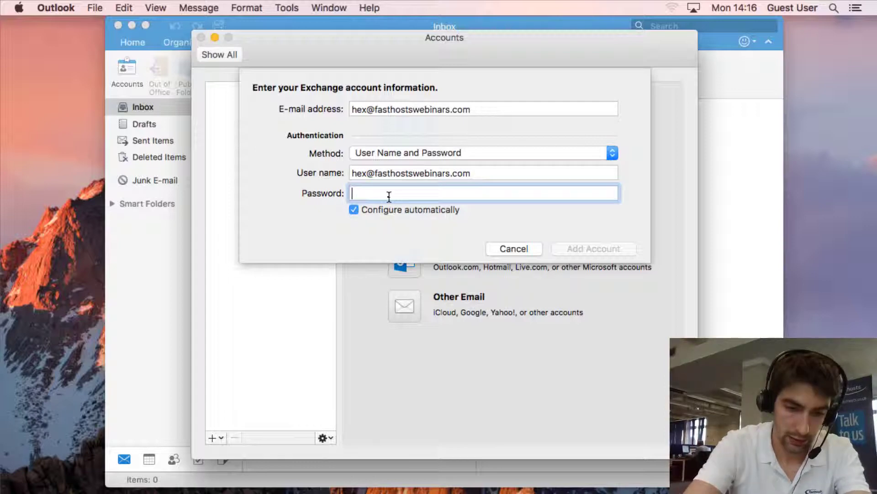
text(•••••••••••)
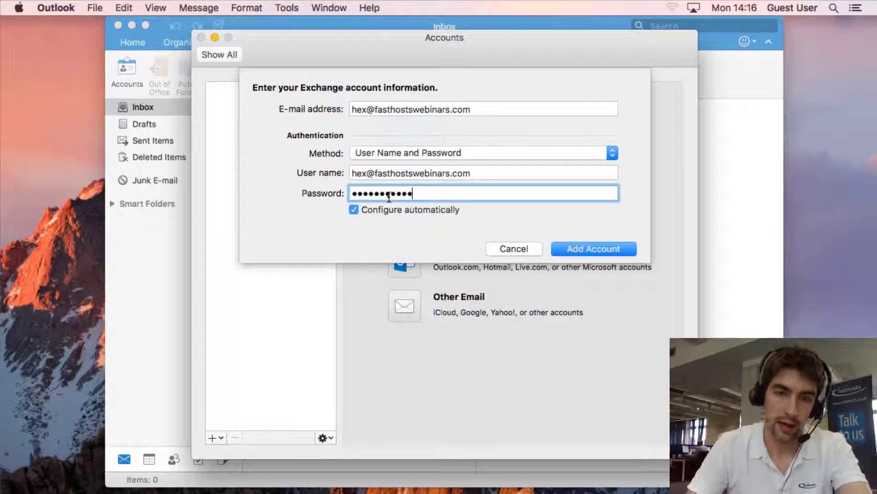
Untick automatic configuration, enter server 1.exchange2013.livemail.co.uk, correct its typo, and add the account.
click(354, 210)
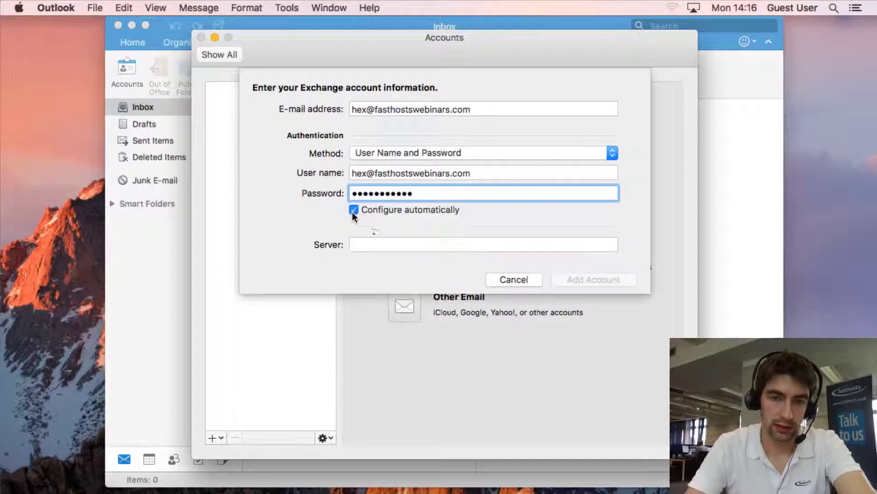
click(388, 246)
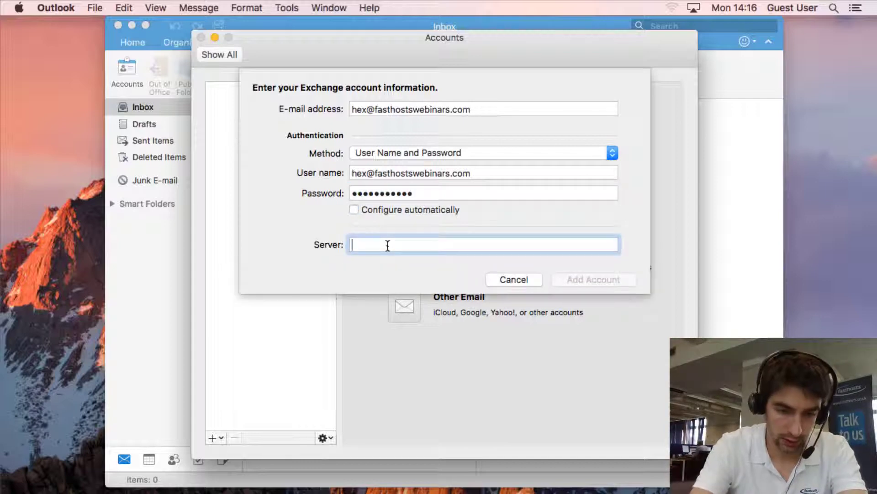
text(1.exchnage)
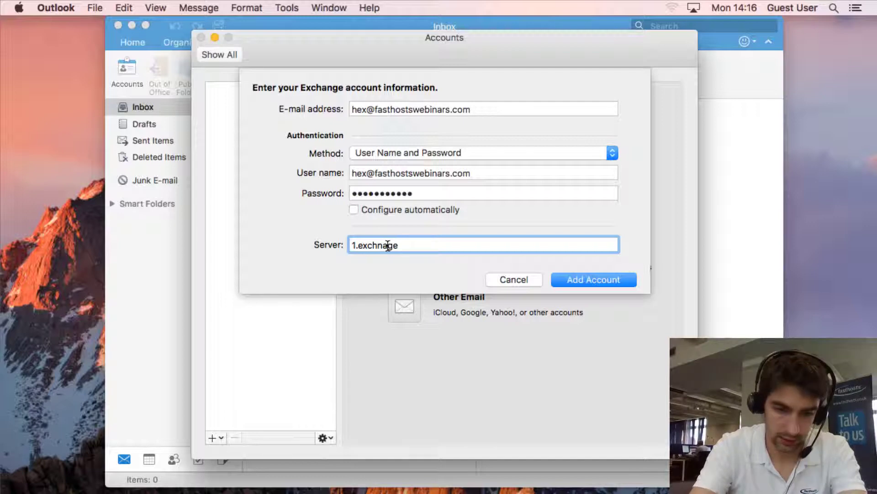
text(2013.liv)
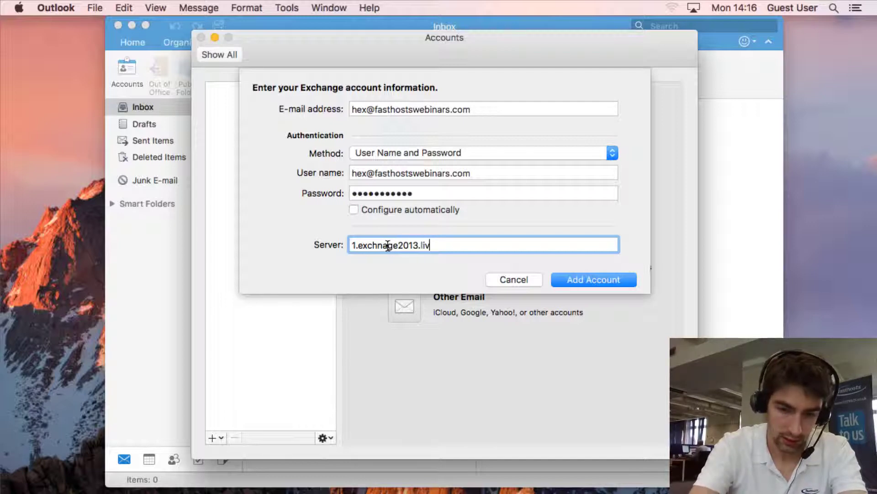
text(email.co.)
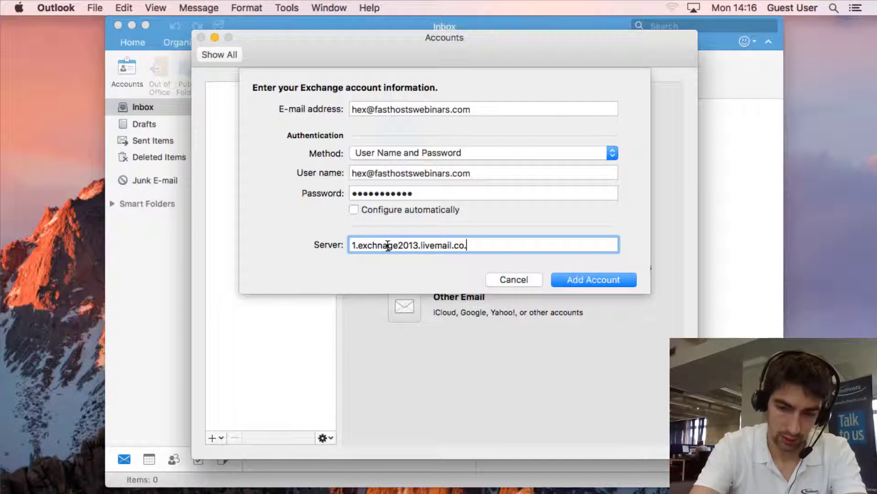
text(uk)
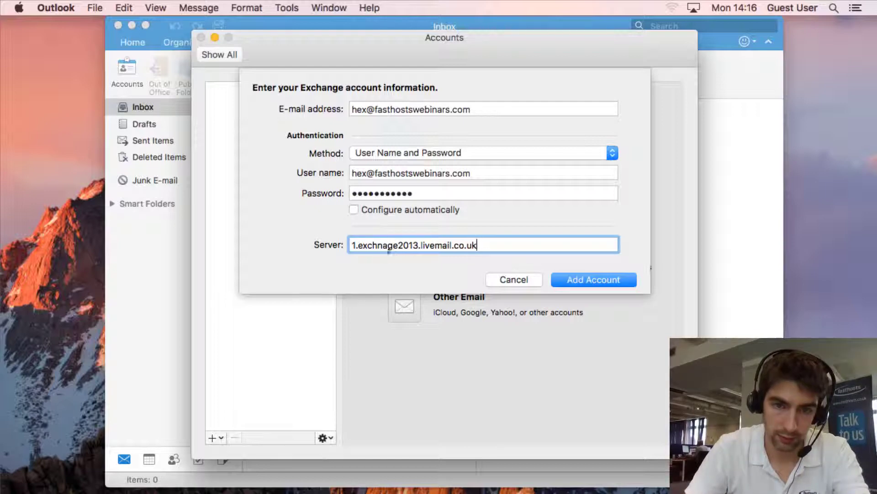
click(384, 247)
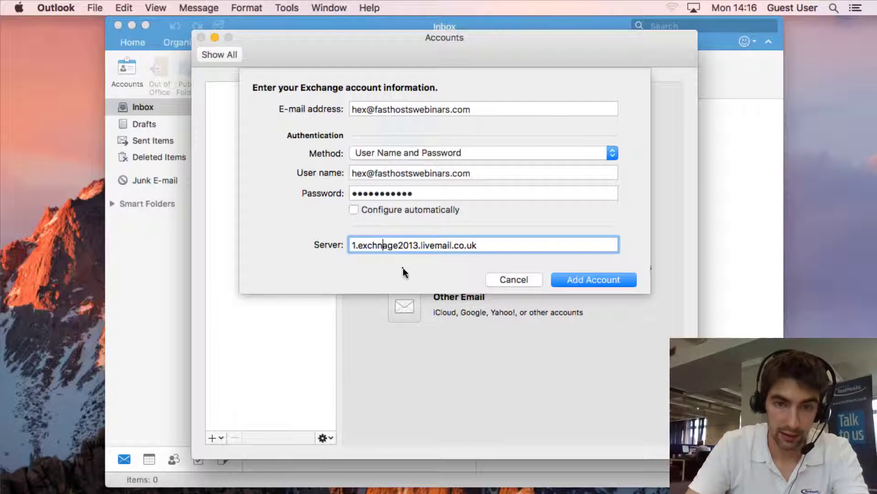
key(BackSpace)
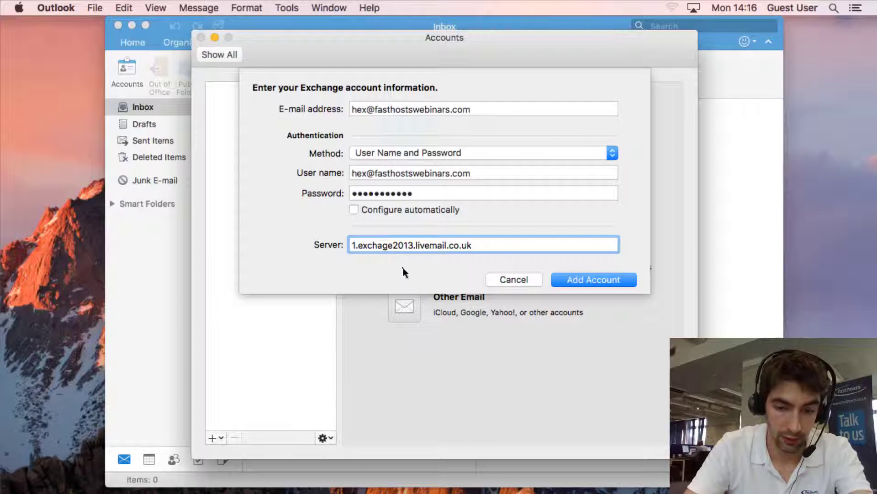
text(n)
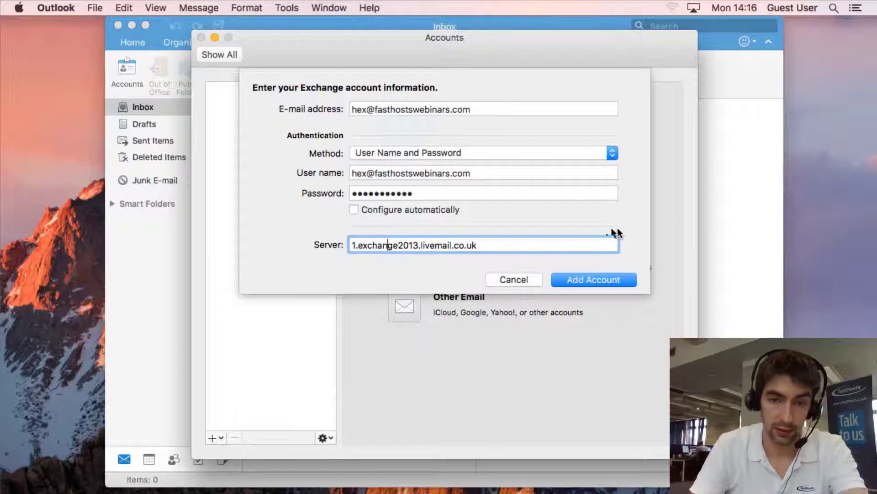
click(615, 277)
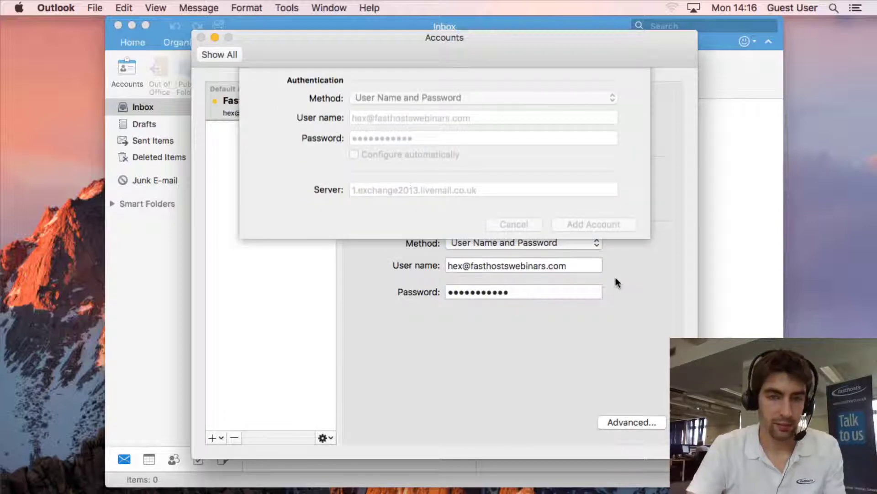
Close Accounts to check the synced Inbox, then reopen the account settings.
key(super+w)
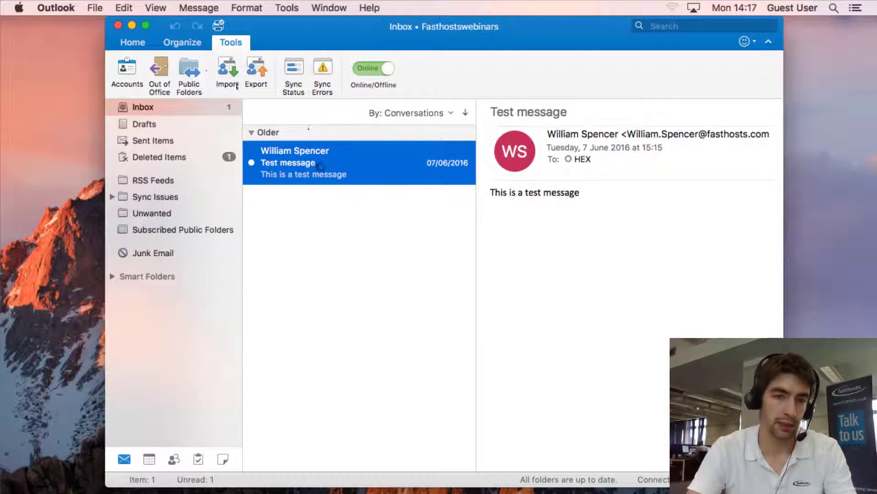
click(130, 73)
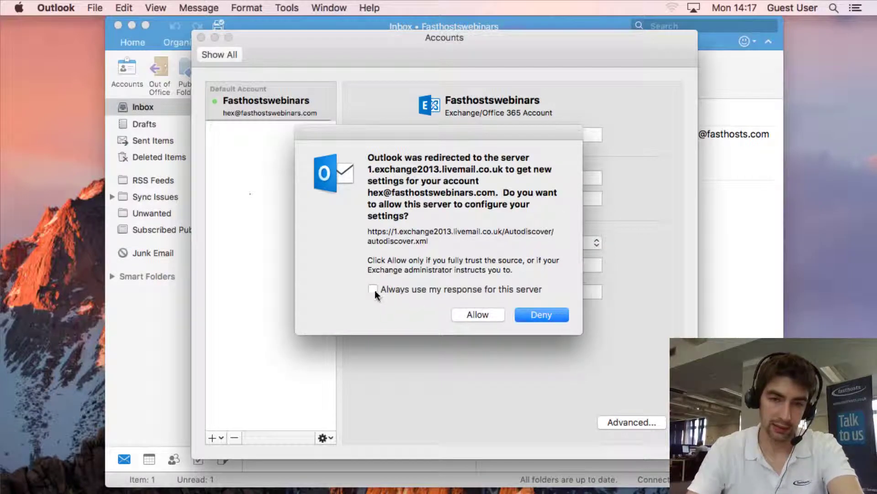
Allow the server redirect and replace the Full name with the mailbox owner's name.
click(483, 314)
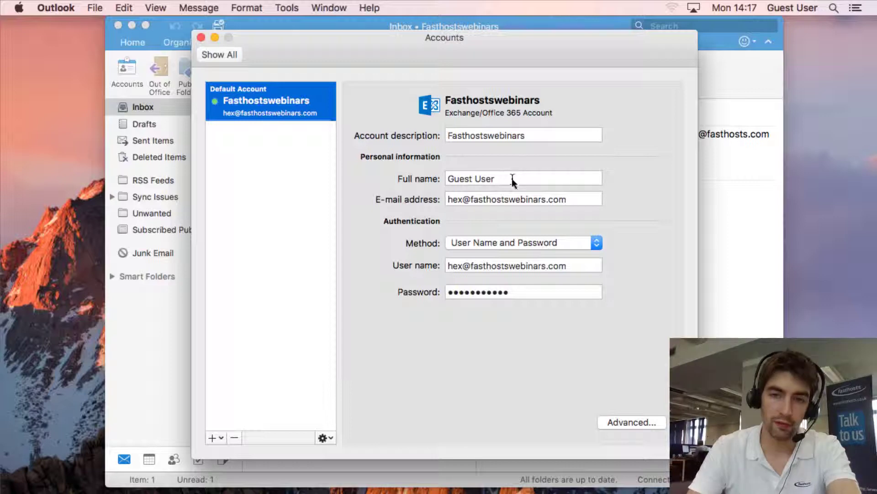
double_click(511, 178)
click(512, 179)
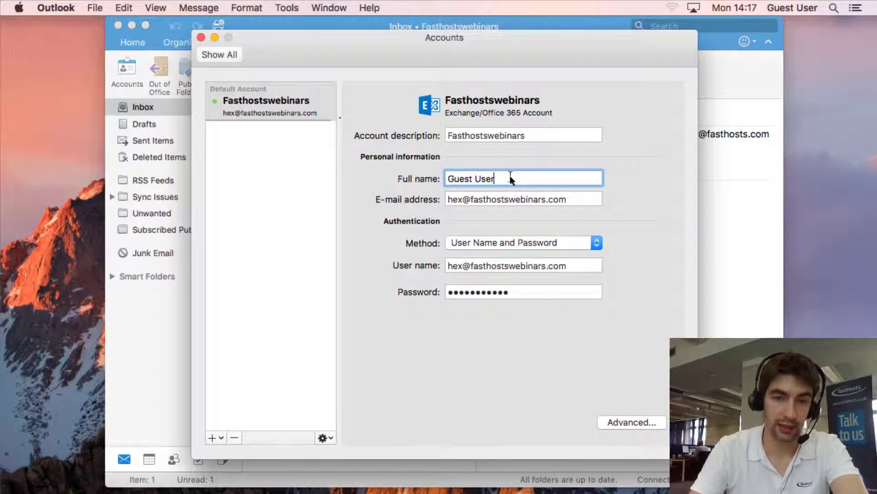
double_click(509, 178)
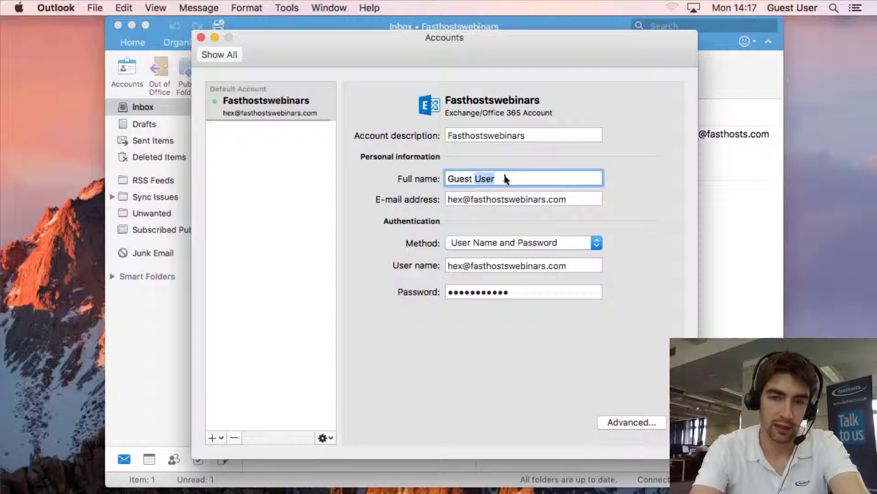
key(BackSpace)
key(BackSpace)
key(BackSpace)
key(BackSpace)
key(BackSpace)
key(BackSpace)
key(BackSpace)
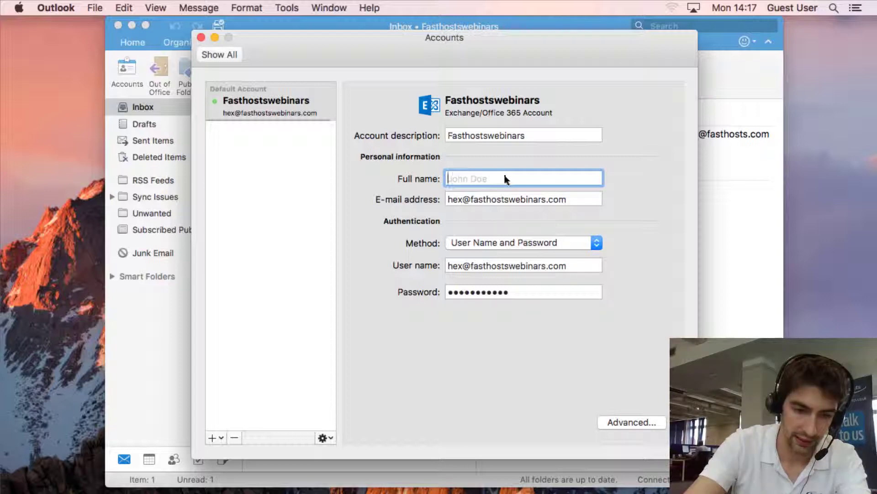
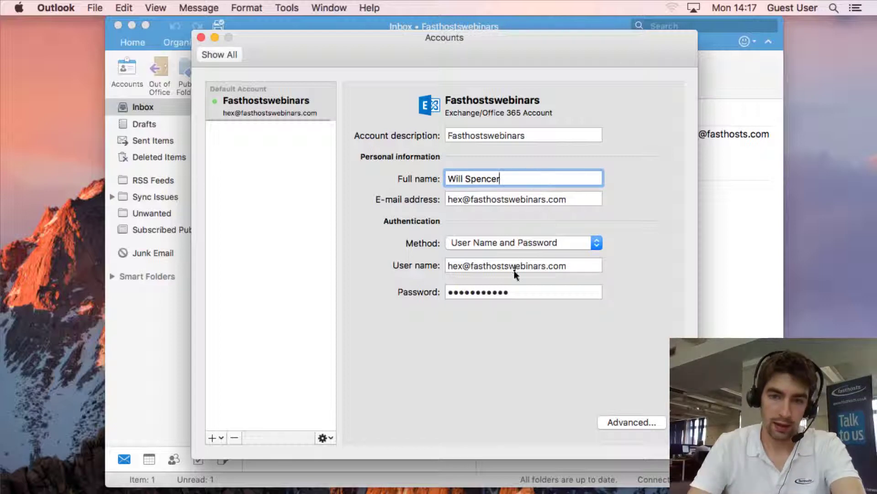
Set the Exchange directory service server to winhexbeeu1 over SSL on port 3269, then close Accounts.
click(647, 427)
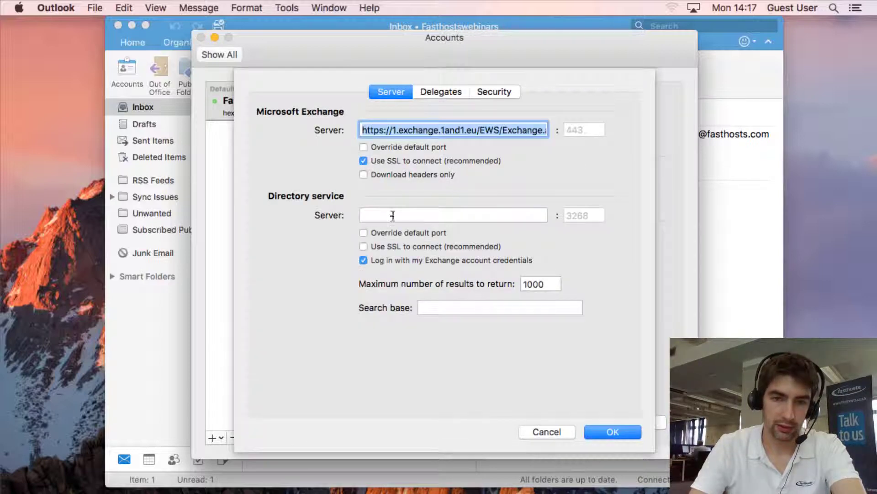
click(389, 215)
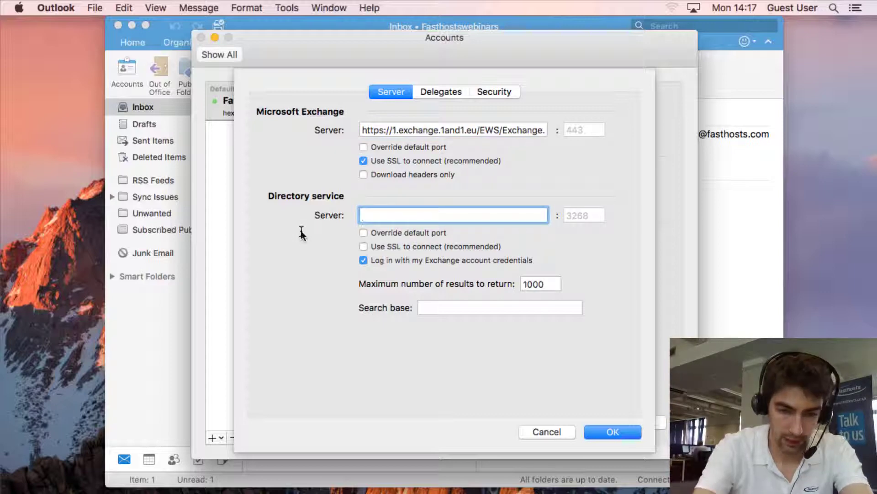
text(win)
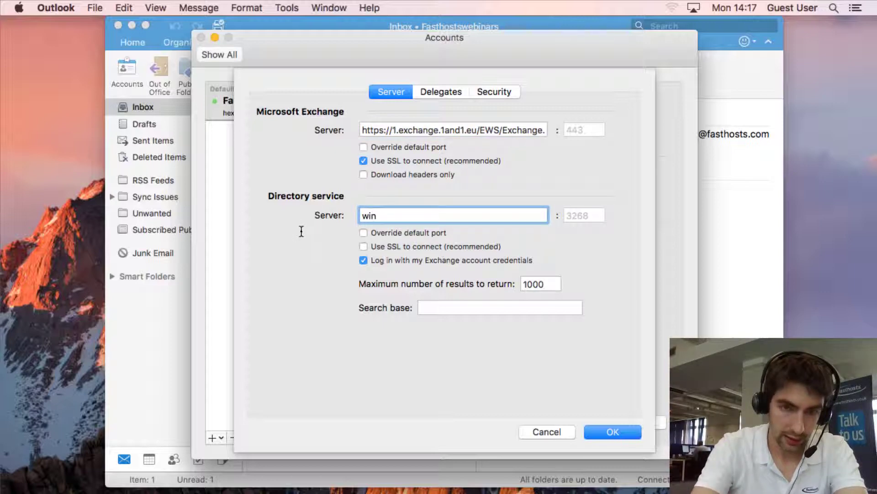
text(hex)
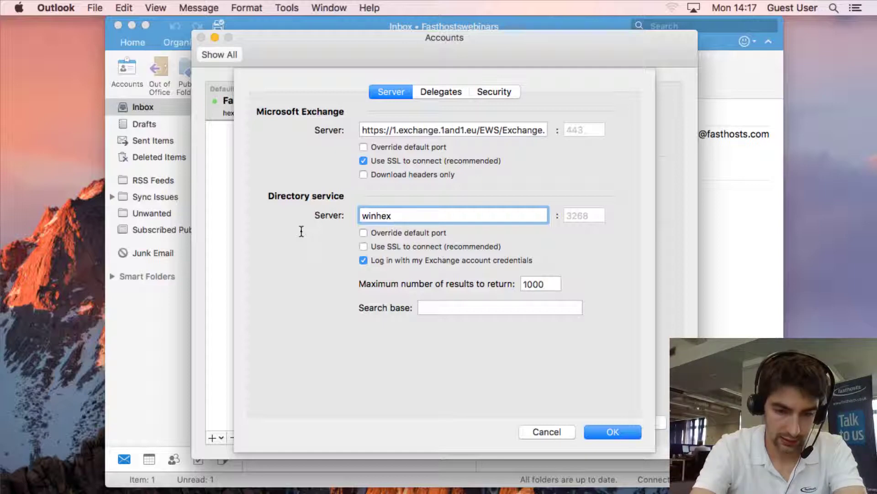
text(beeu)
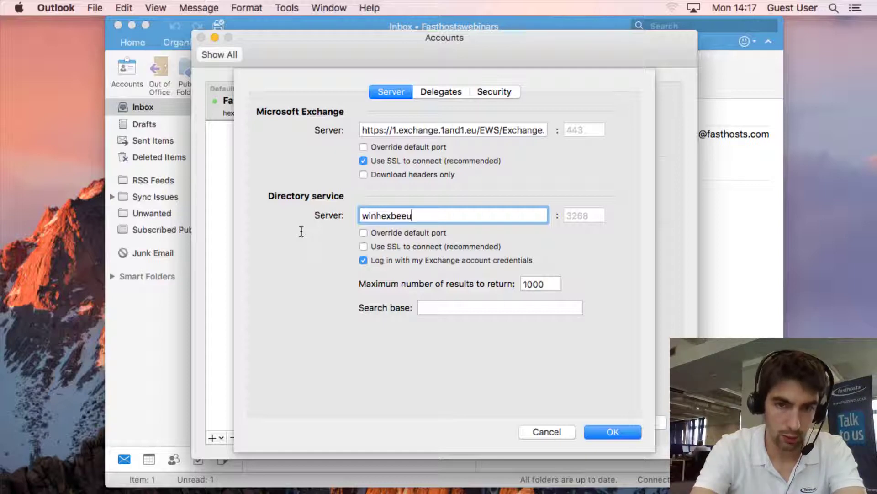
text(1)
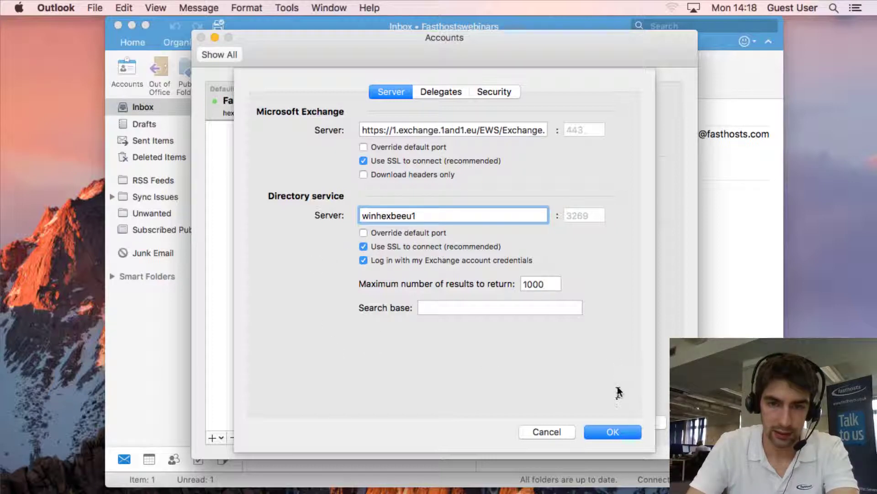
click(620, 432)
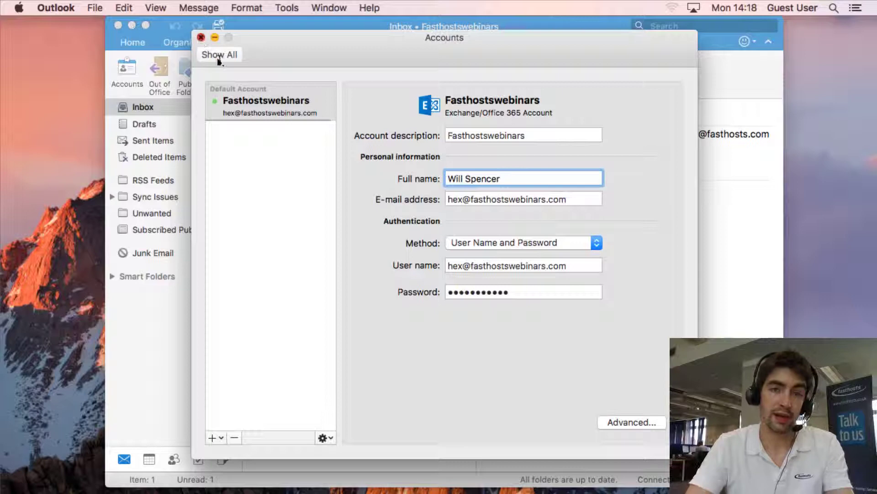
key(super+w)
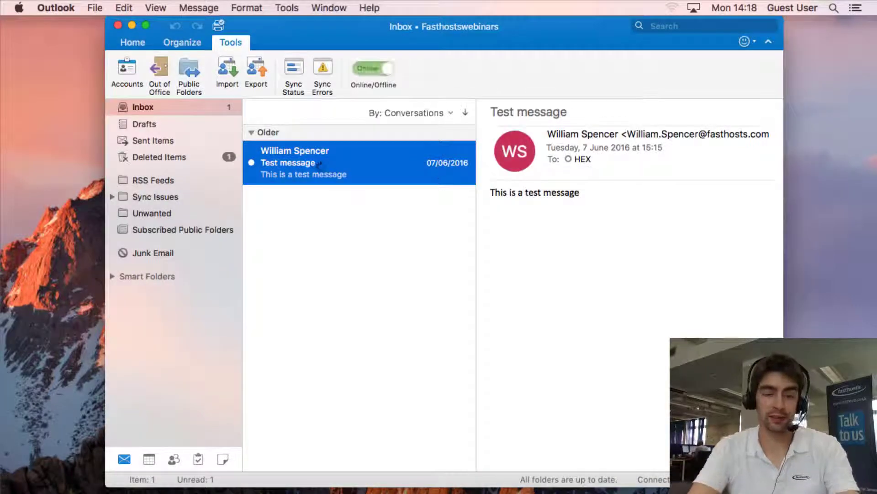